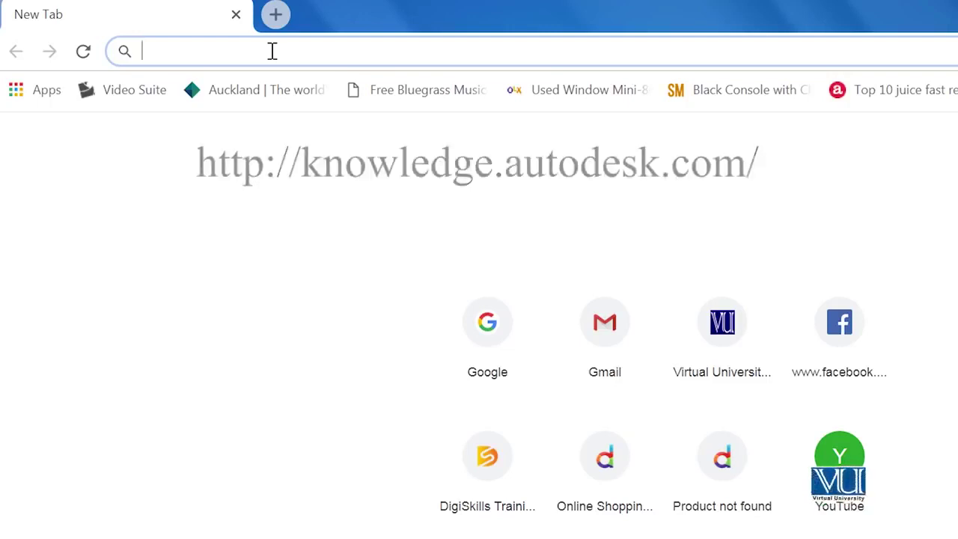
Step: Search Google for 'create an account for students and educators' and open Autodesk's knowledge article
type("crete")
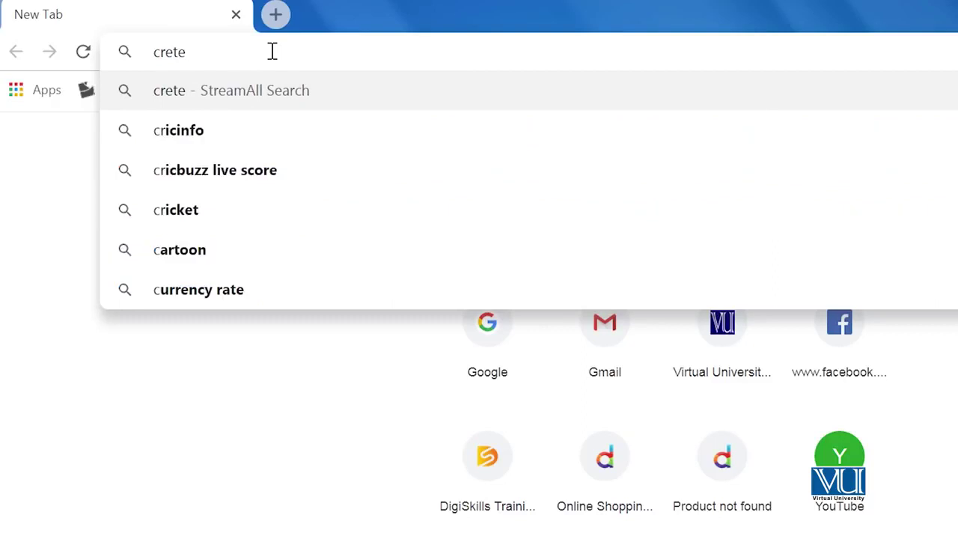
key("BackSpace")
key("BackSpace")
key("BackSpace")
type("eate an account for students and")
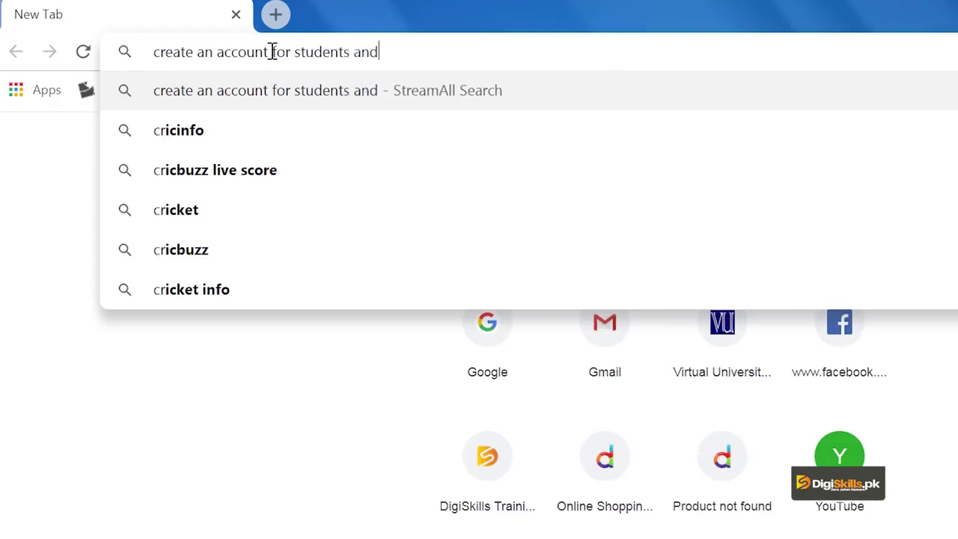
type(" educators")
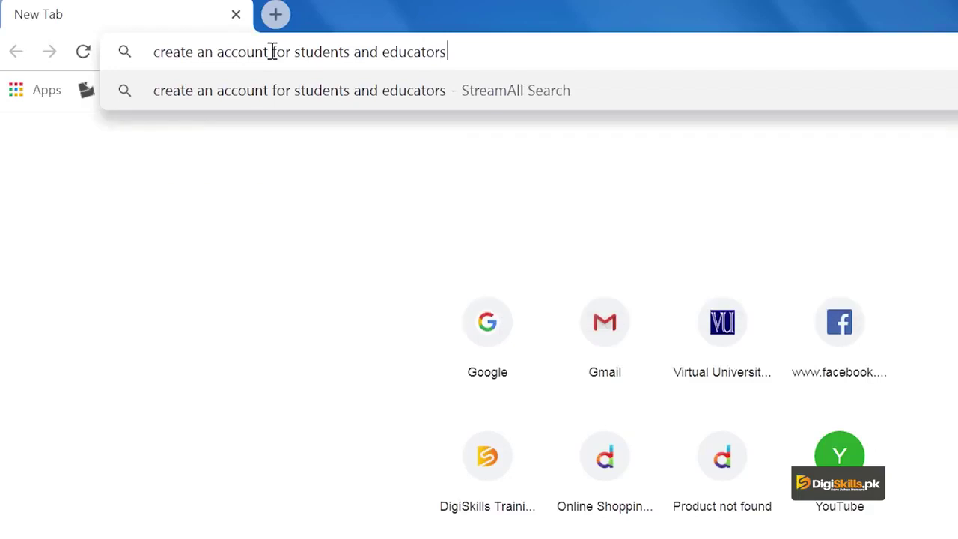
key("Return")
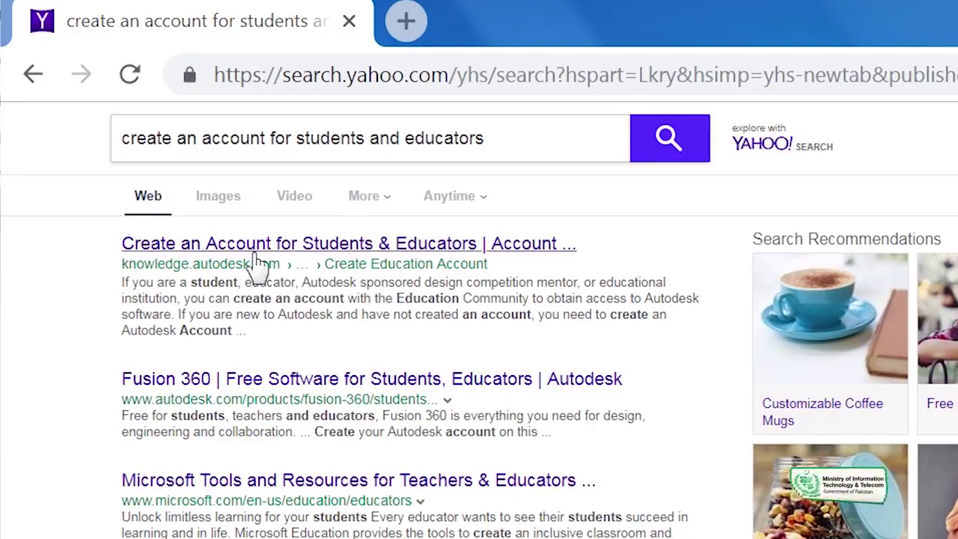
left_click(289, 247)
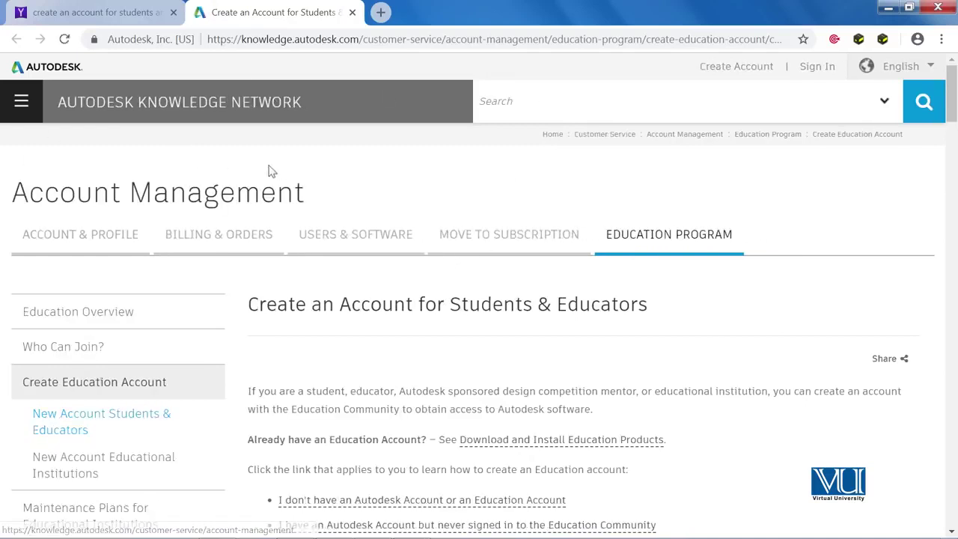
Step: Scroll to the 'I don't have an Autodesk Account or an Education Account' section and highlight its heading
scroll(532, 176, "down", 1)
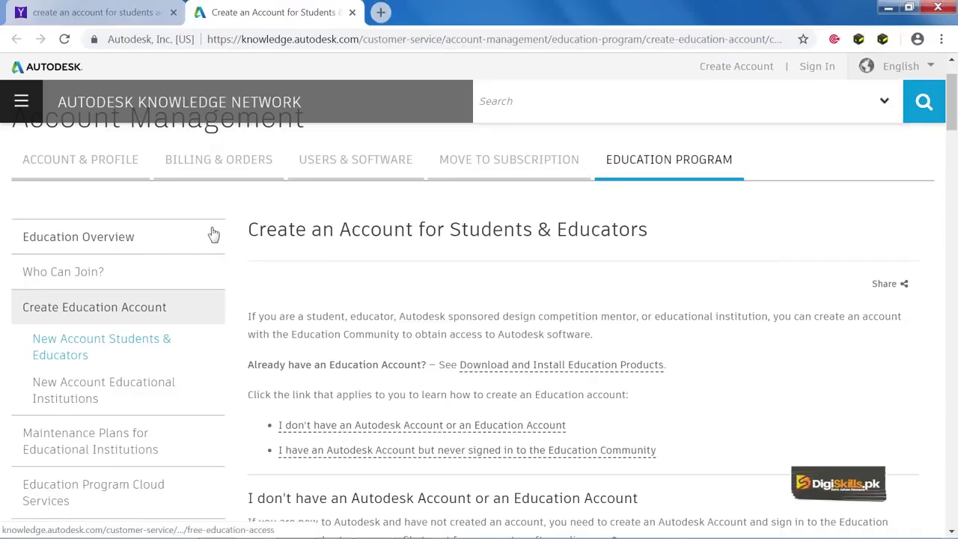
scroll(212, 233, "down", 1)
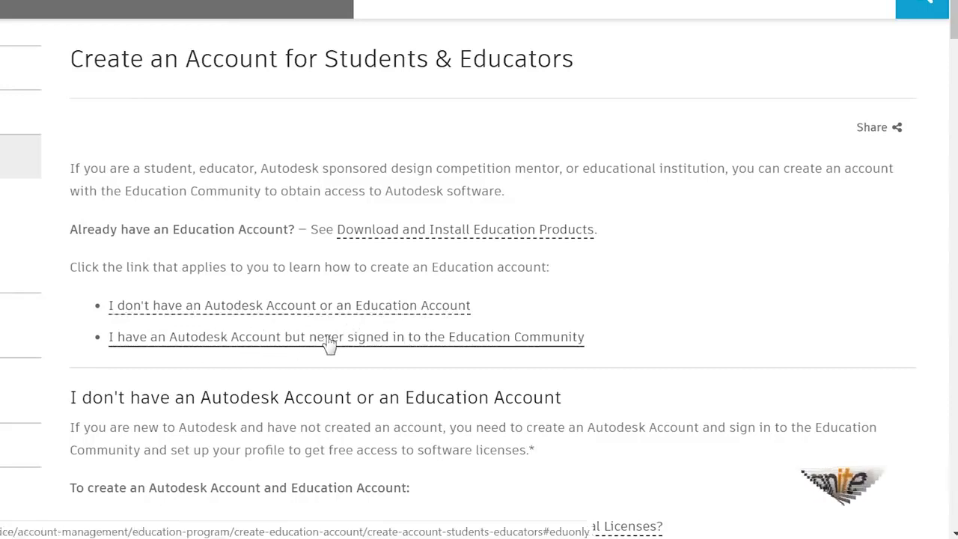
scroll(212, 390, "down", 1)
scroll(212, 390, "down", 1)
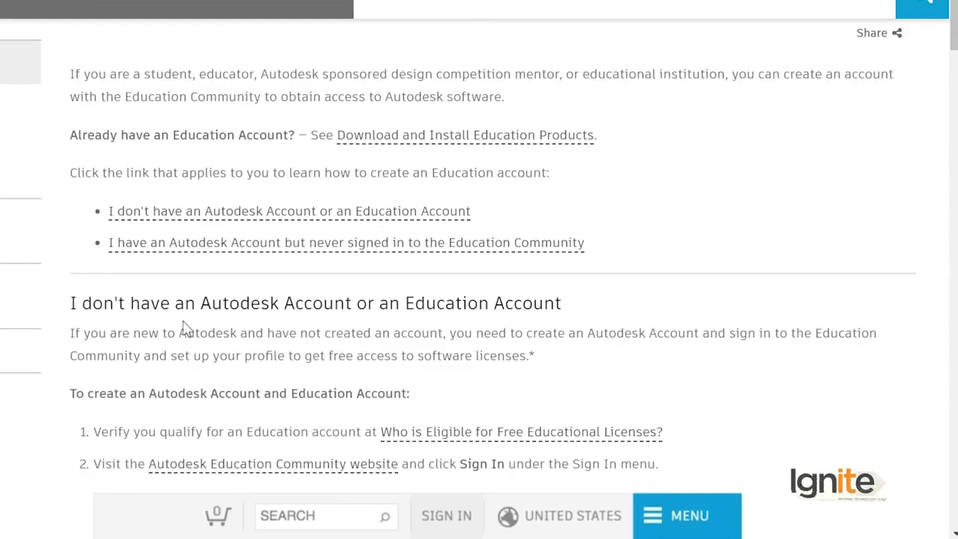
left_click_drag(569, 304, 78, 305)
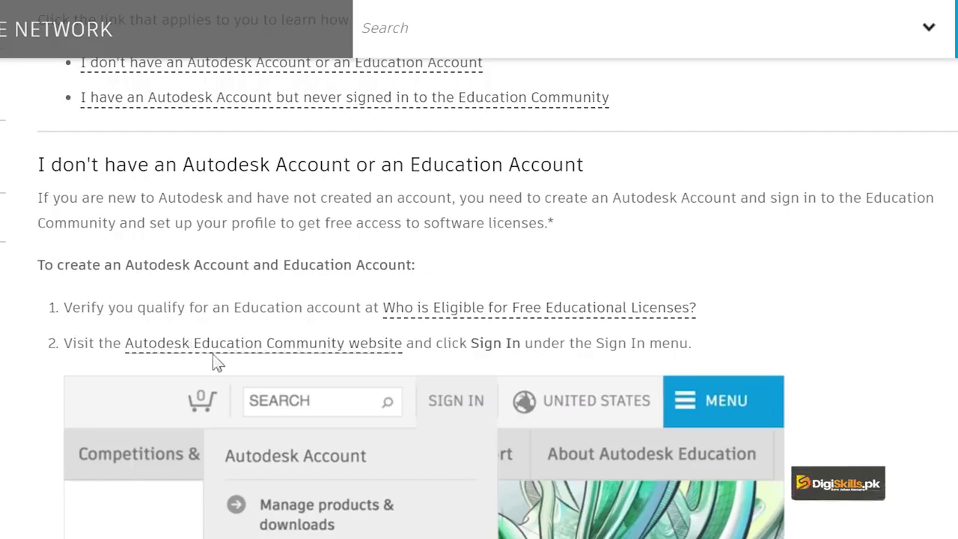
scroll(283, 329, "down", 7)
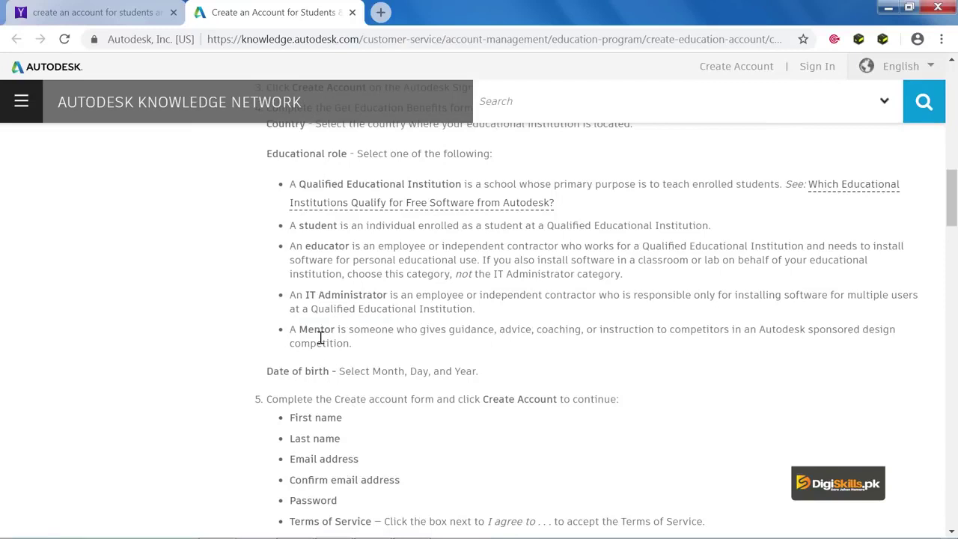
scroll(300, 330, "down", 2)
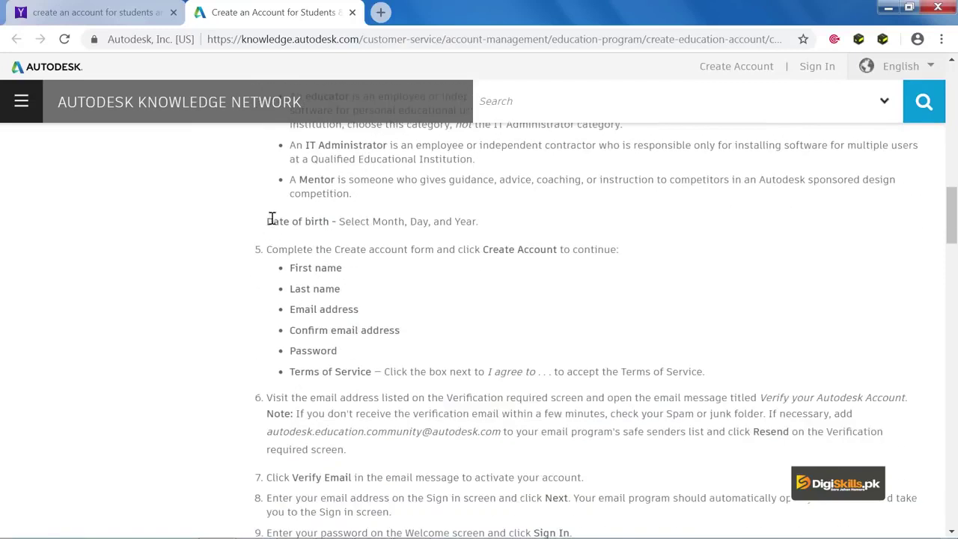
scroll(272, 218, "up", 2)
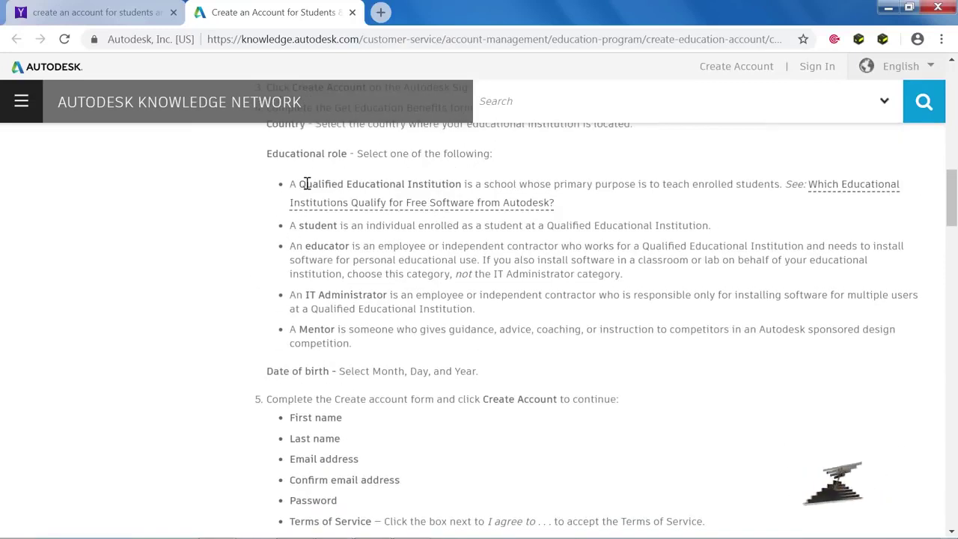
left_click_drag(307, 184, 436, 185)
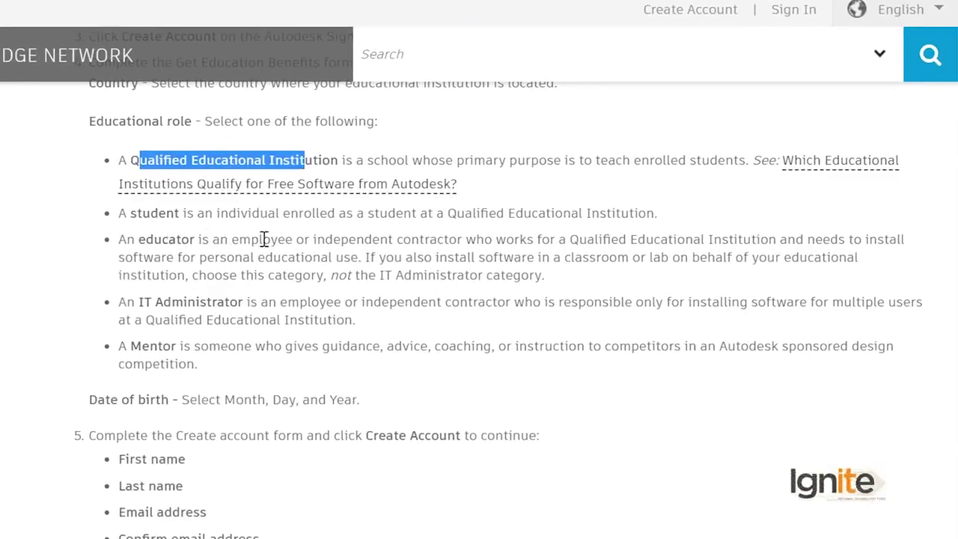
left_click_drag(293, 240, 212, 245)
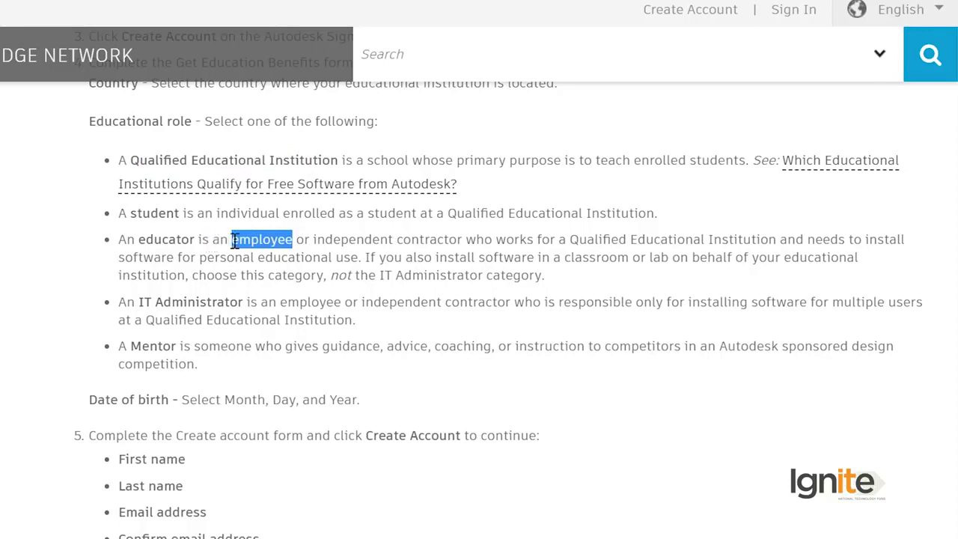
left_click_drag(235, 240, 256, 243)
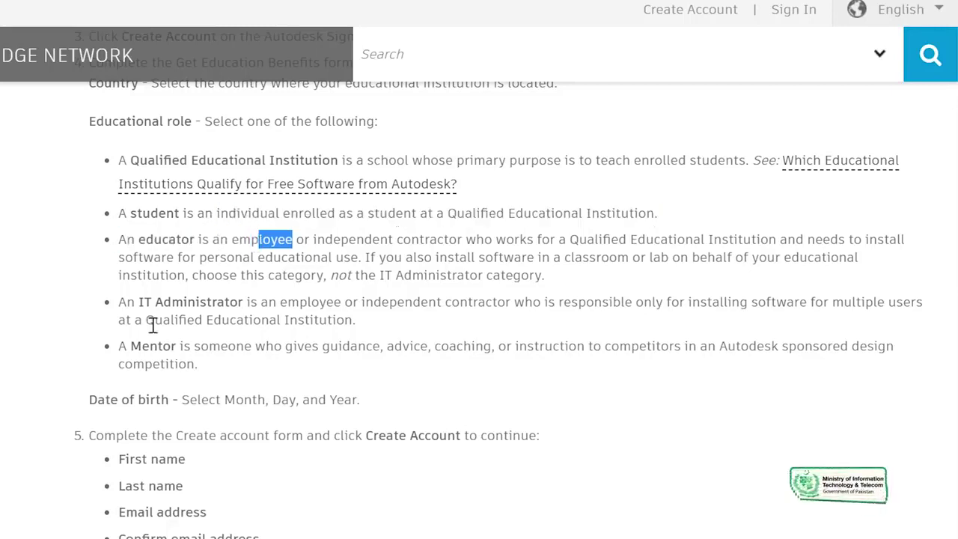
scroll(152, 325, "down", 3)
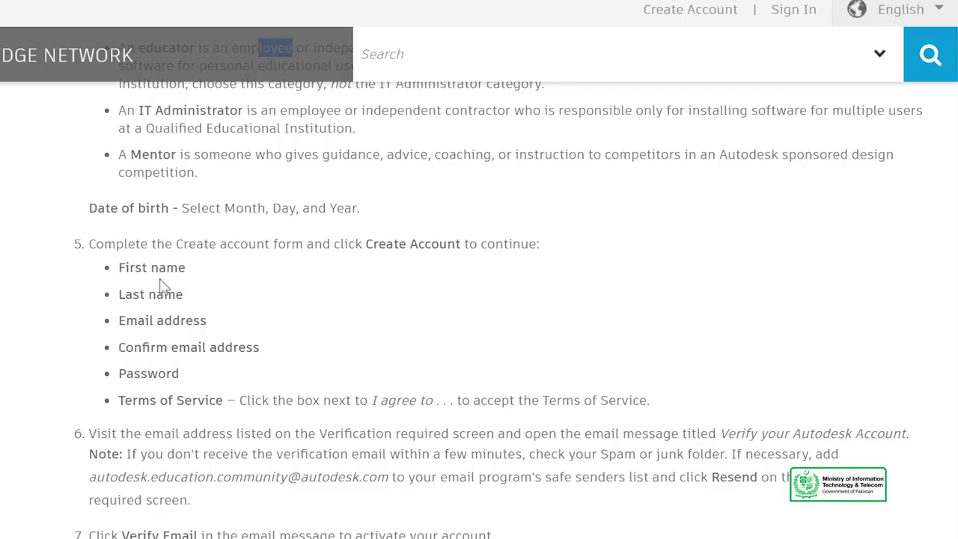
left_click_drag(120, 323, 190, 373)
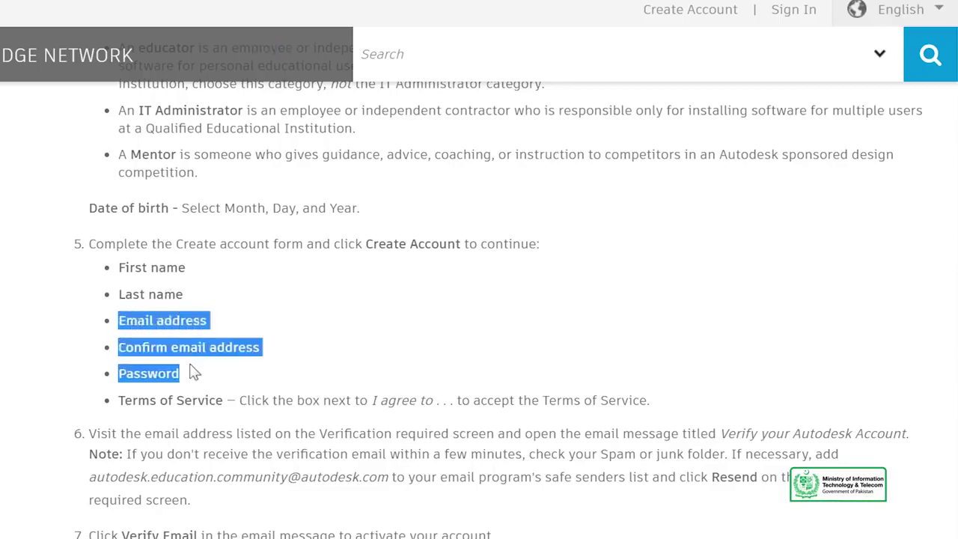
scroll(190, 367, "down", 10)
scroll(199, 352, "down", 10)
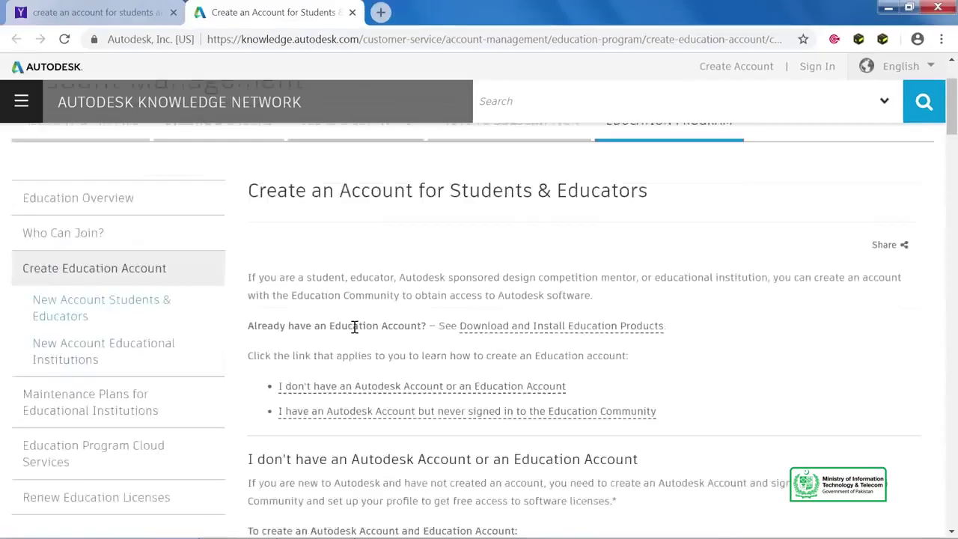
scroll(352, 325, "up", 2)
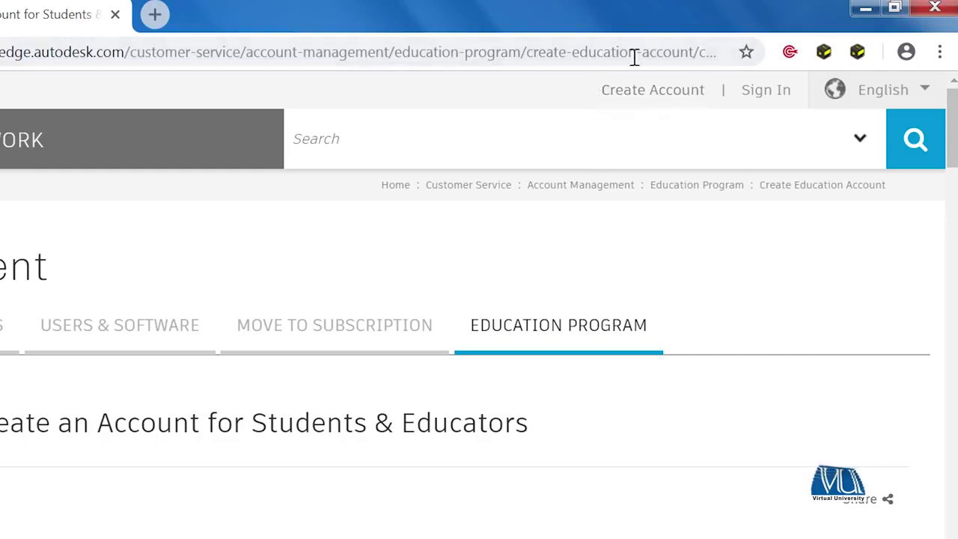
Step: Start a new Autodesk account sign-up and enter the first name, last name and email address
left_click(644, 94)
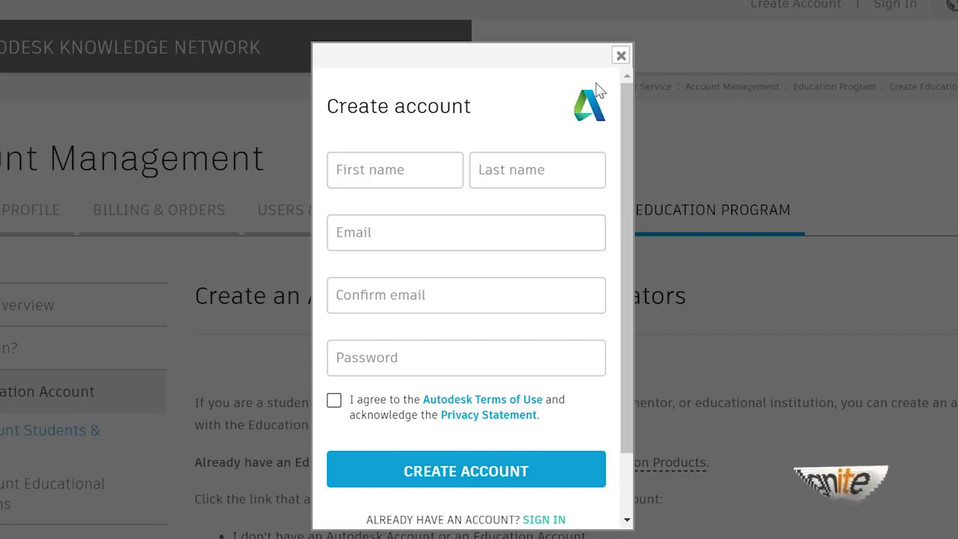
left_click(386, 163)
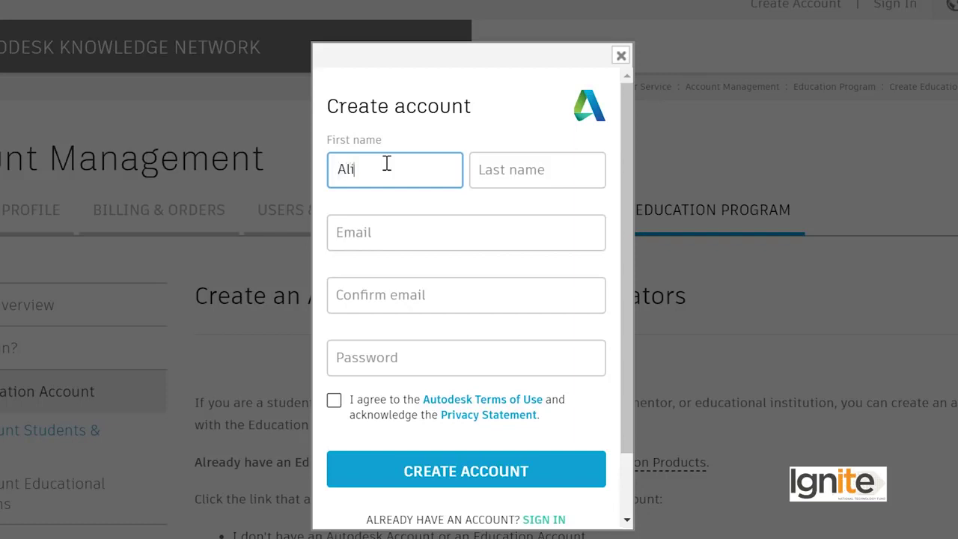
left_click(547, 163)
type("R")
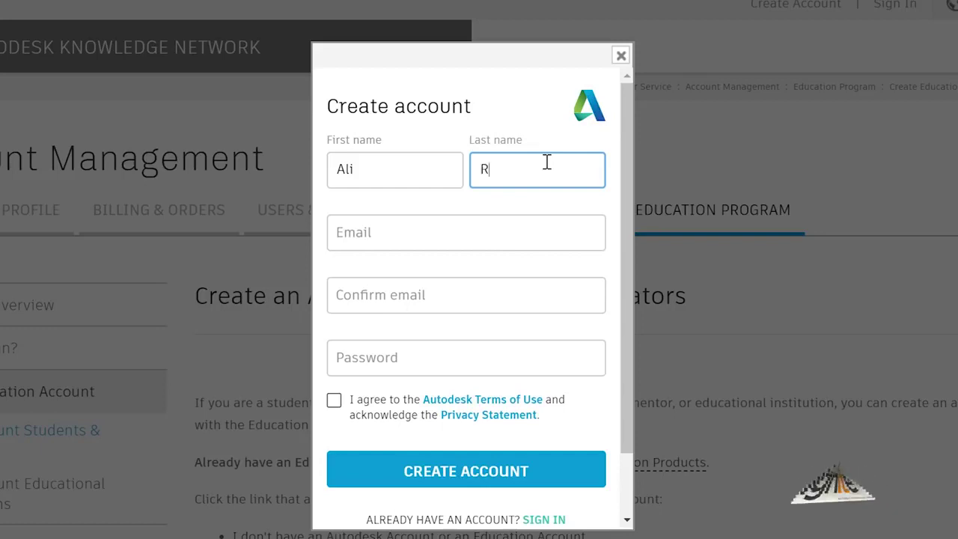
type("aza")
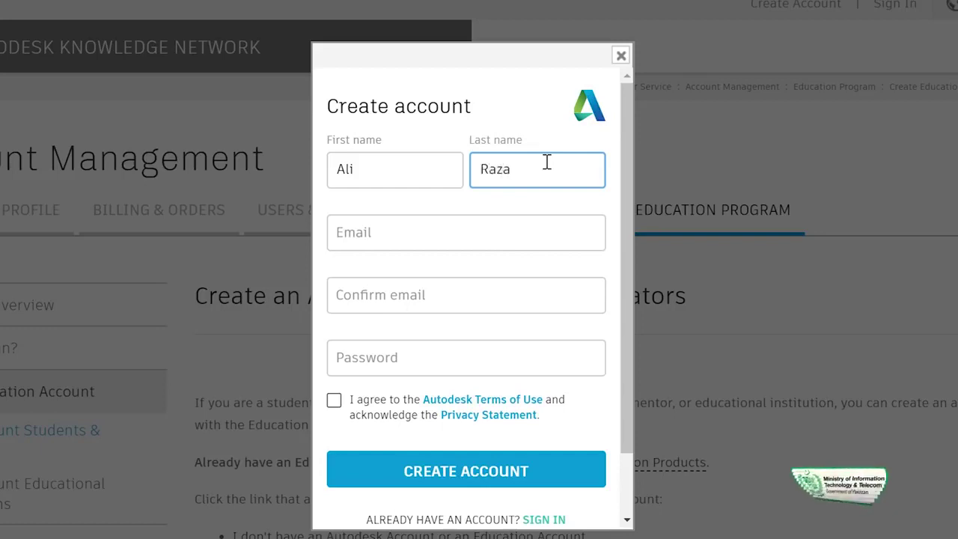
left_click(392, 232)
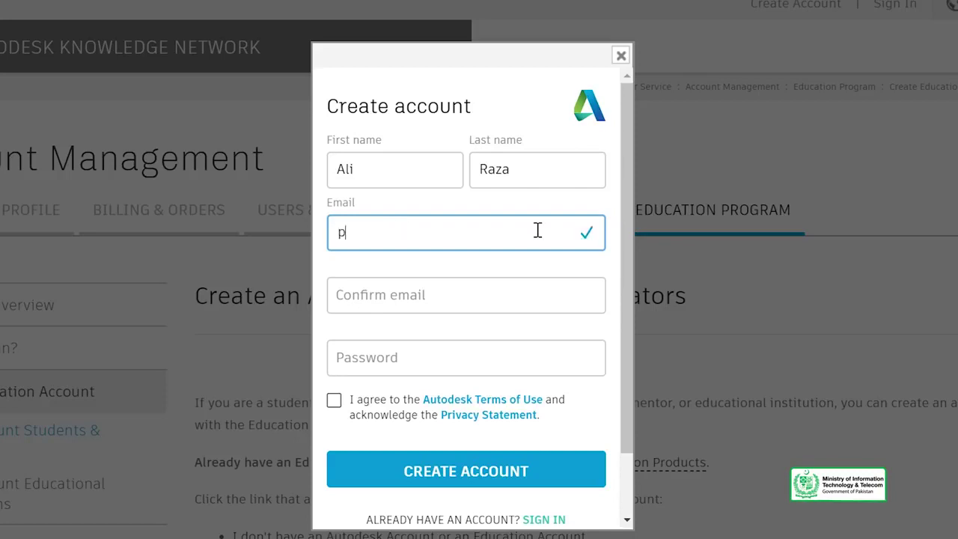
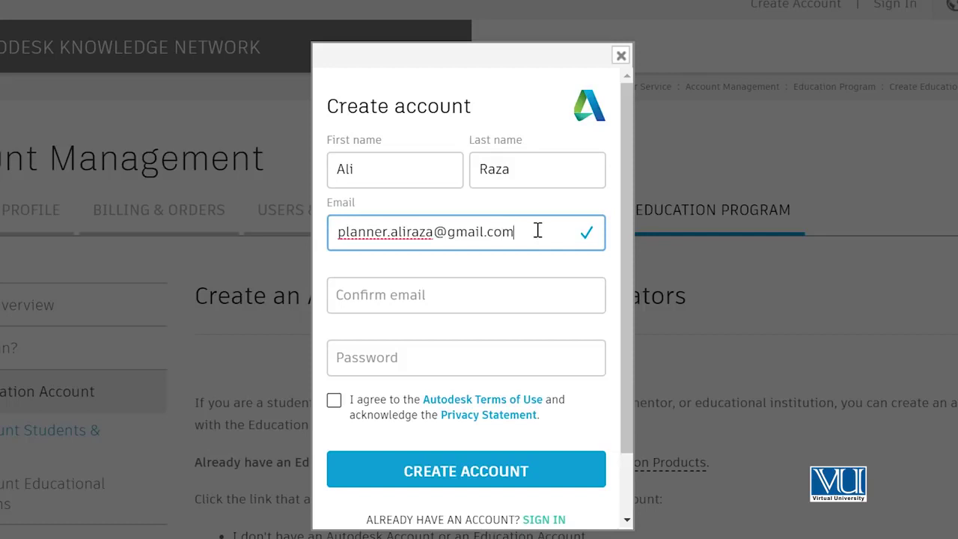
Step: Copy the entered email address and paste it into the Confirm email field
left_click(385, 298)
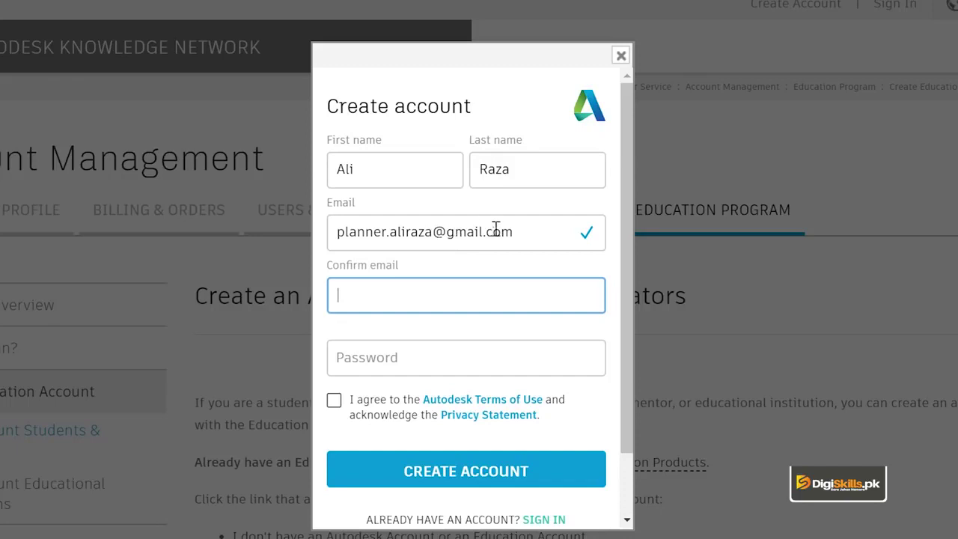
left_click_drag(526, 235, 343, 228)
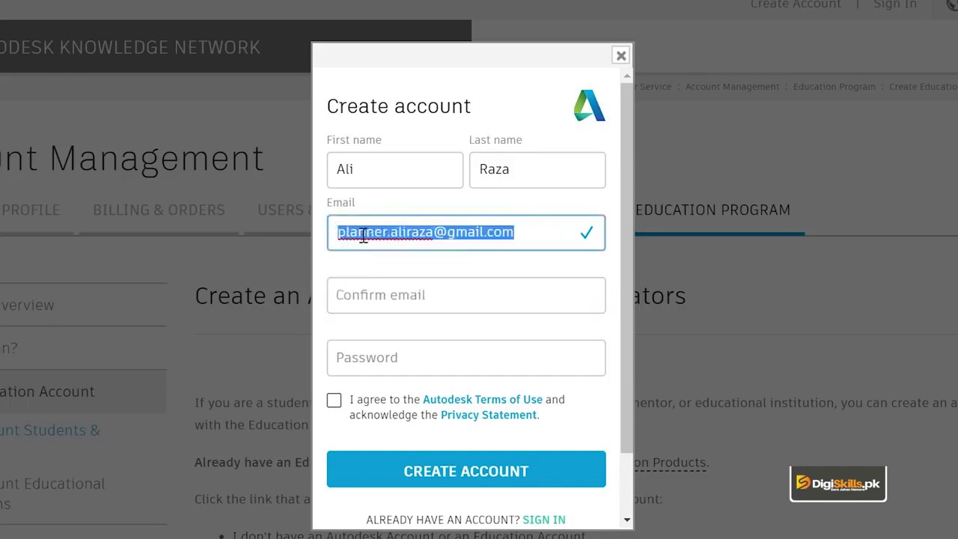
right_click(362, 235)
left_click(407, 269)
left_click(405, 304)
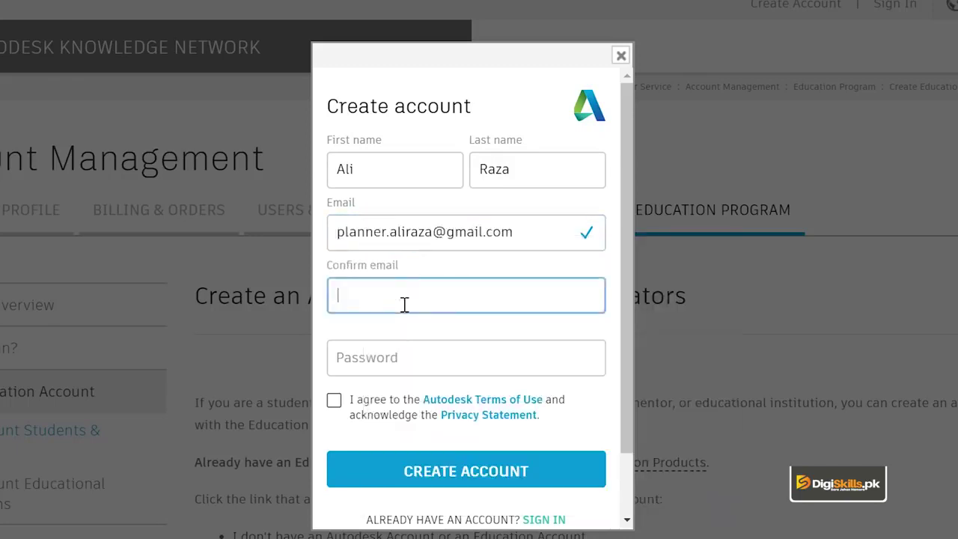
key("ctrl+v")
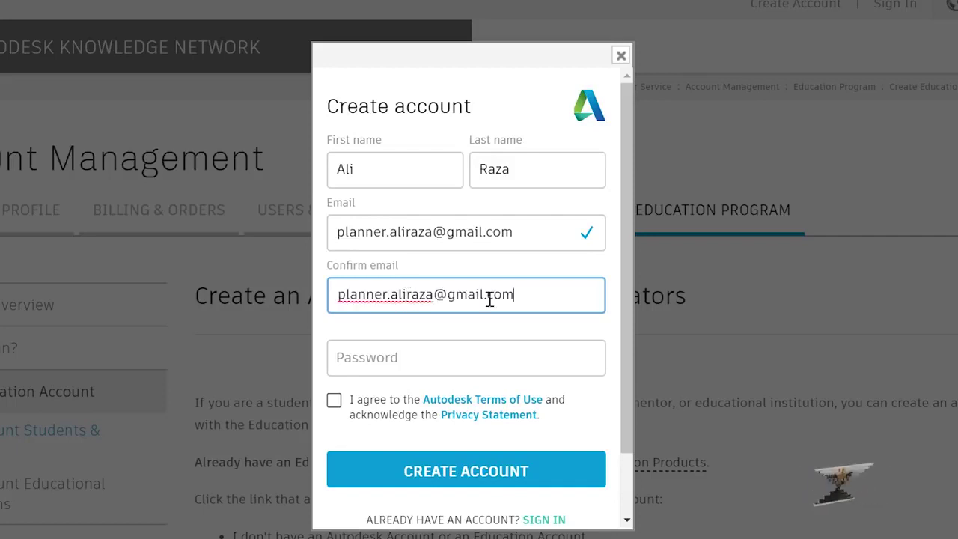
Step: Enter a password meeting the listed rules and accept the Autodesk Terms of Use
left_click(465, 343)
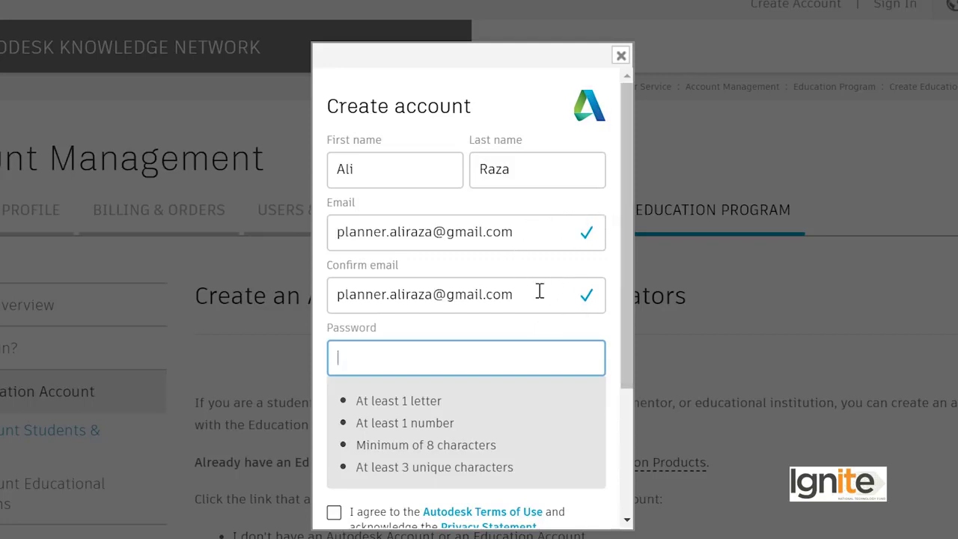
scroll(397, 349, "down", 1)
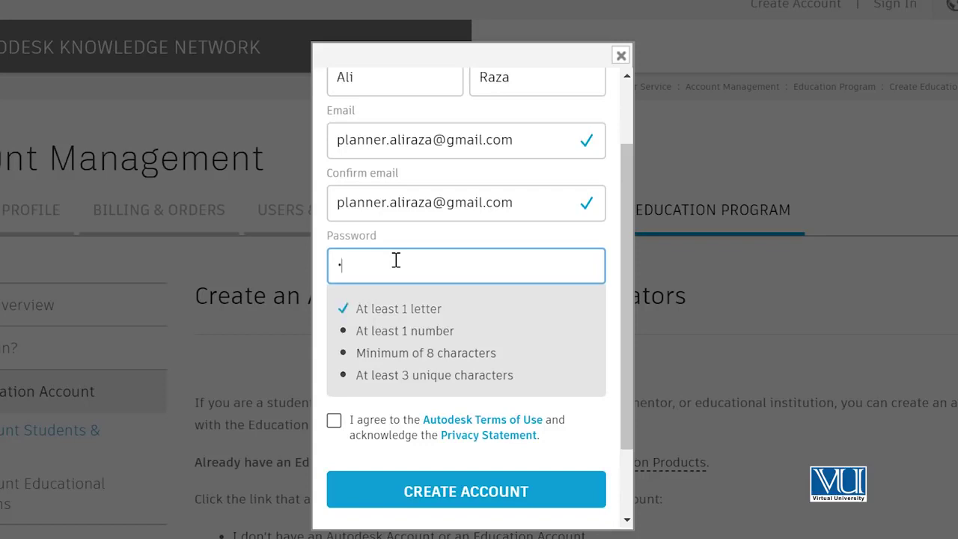
type("•••••")
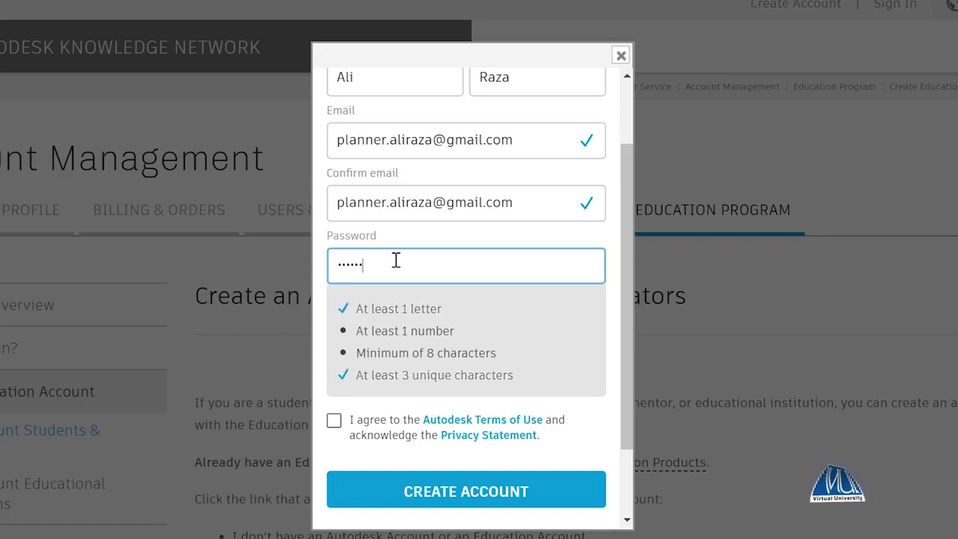
type("••••")
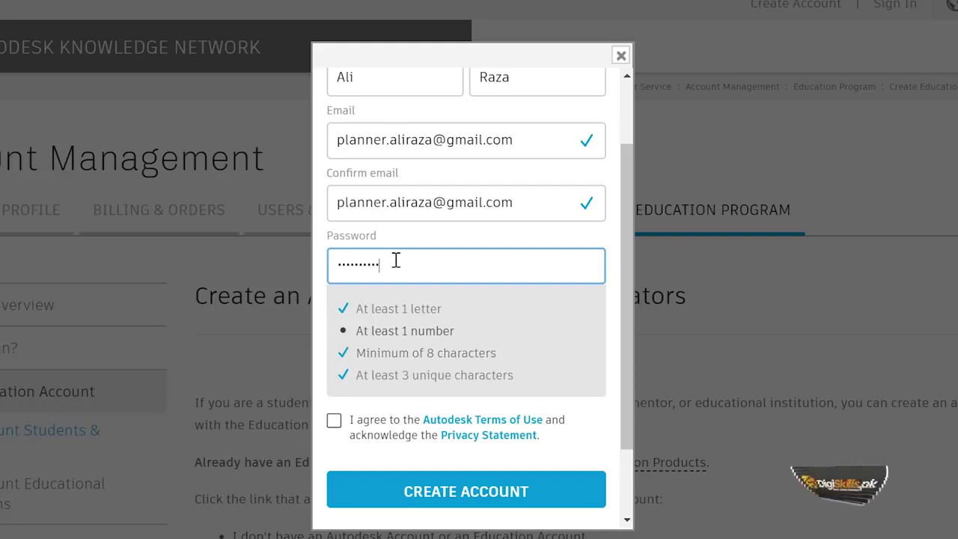
type("••")
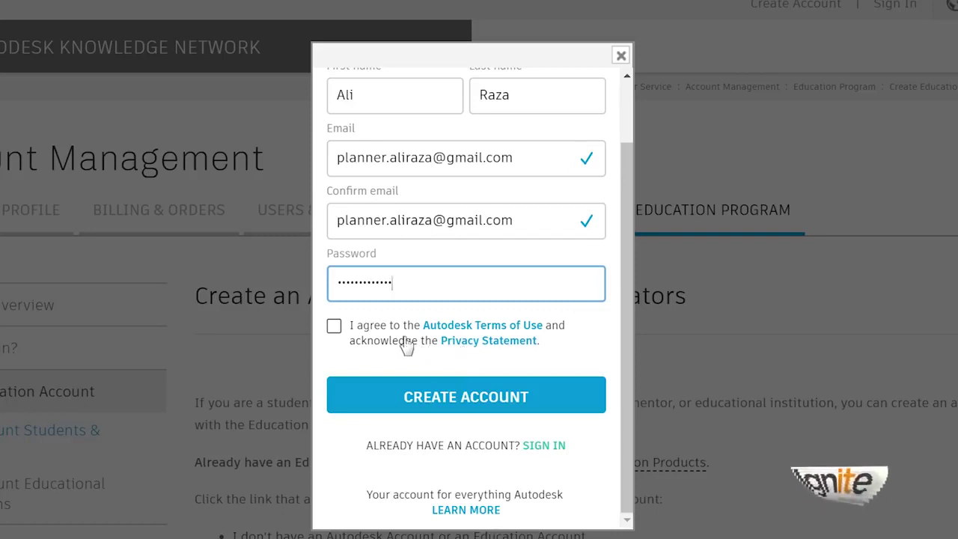
left_click_drag(359, 329, 367, 326)
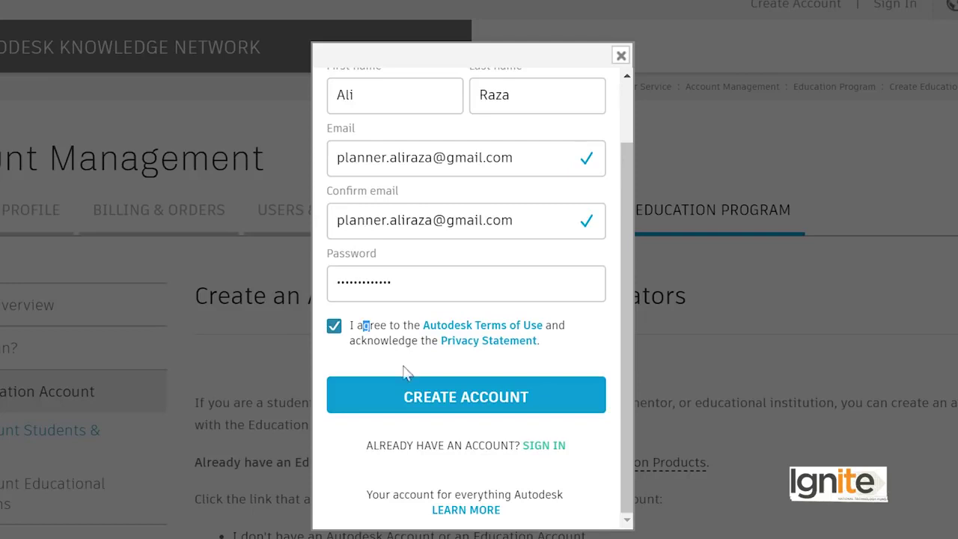
scroll(457, 393, "down", 3)
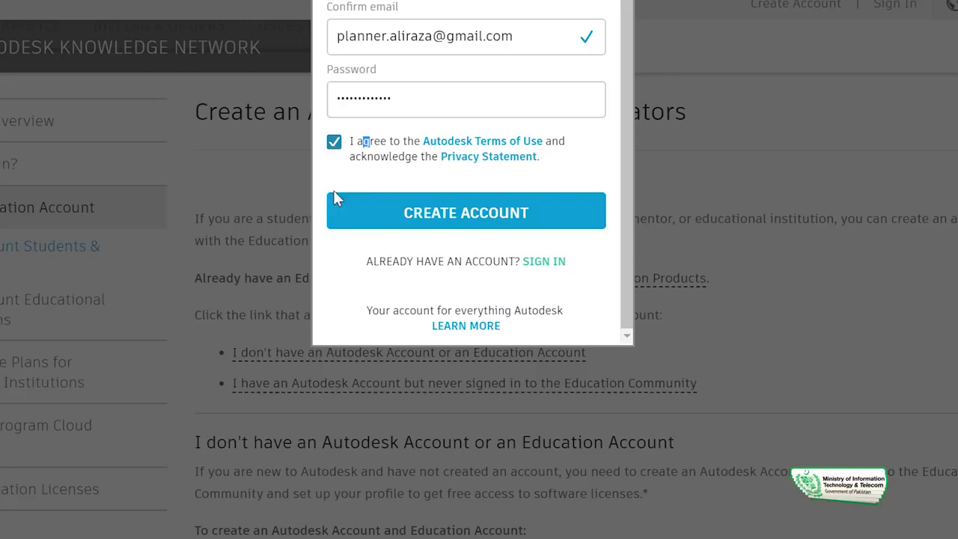
Step: Create the account and save its password in Chrome, dismissing the saved-password notice
left_click(454, 217)
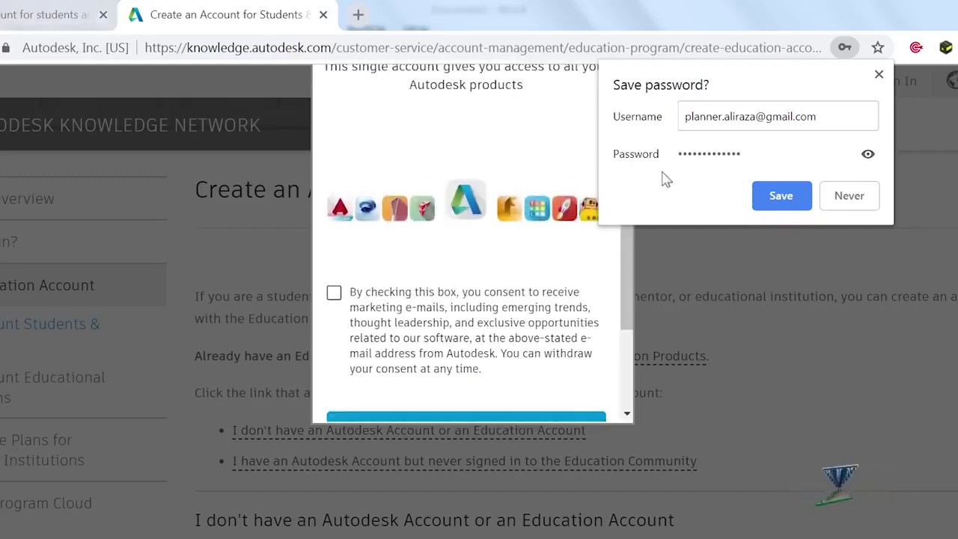
left_click(776, 200)
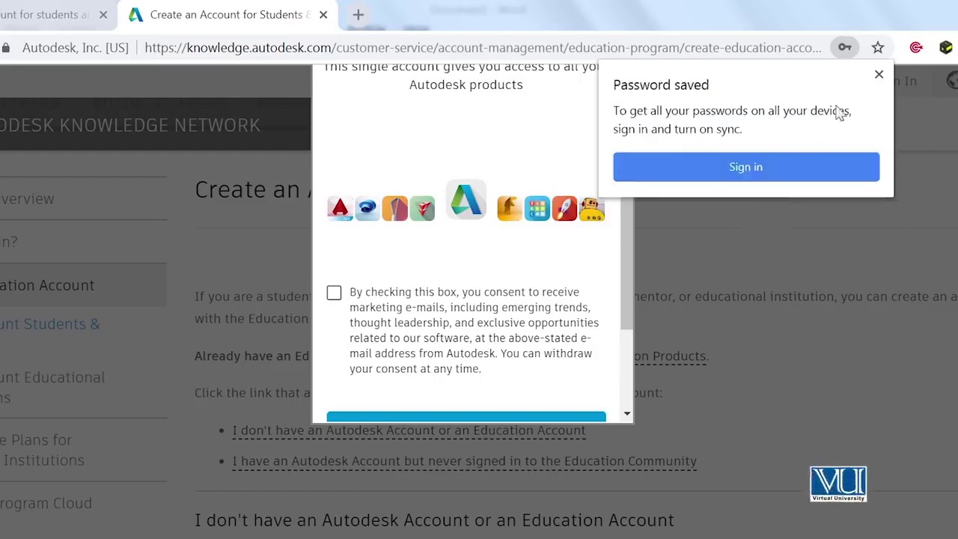
left_click(879, 74)
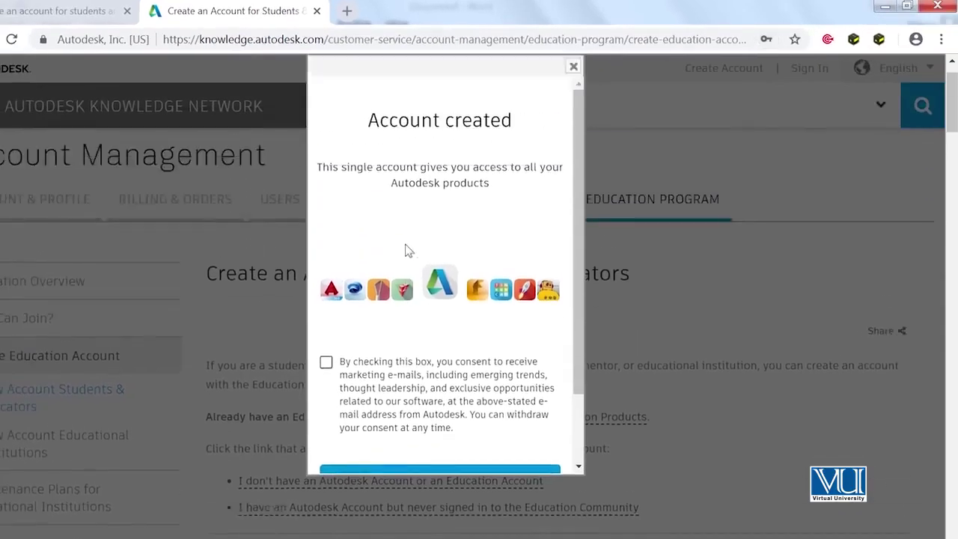
scroll(405, 245, "up", 1)
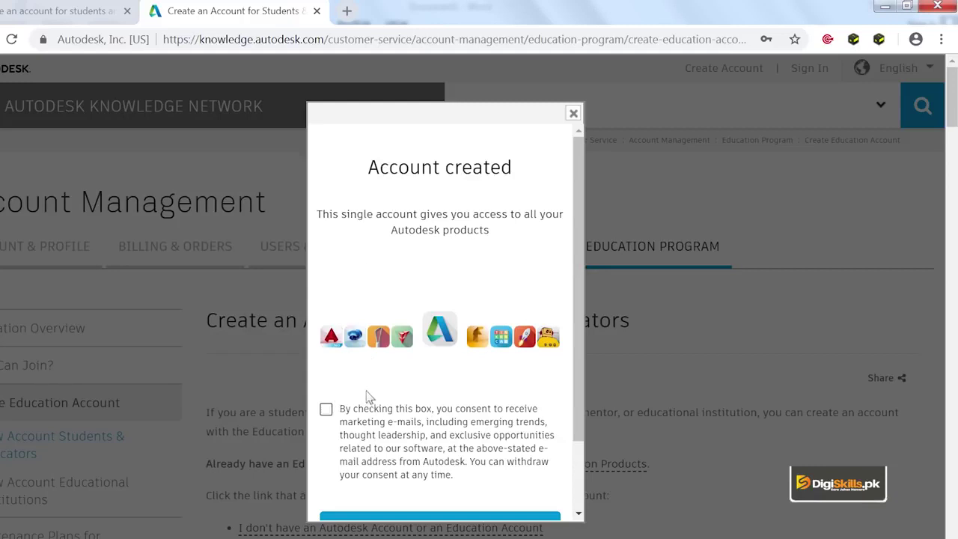
Step: Opt in to Autodesk marketing e-mails and finish the sign-up with DONE
scroll(339, 412, "down", 1)
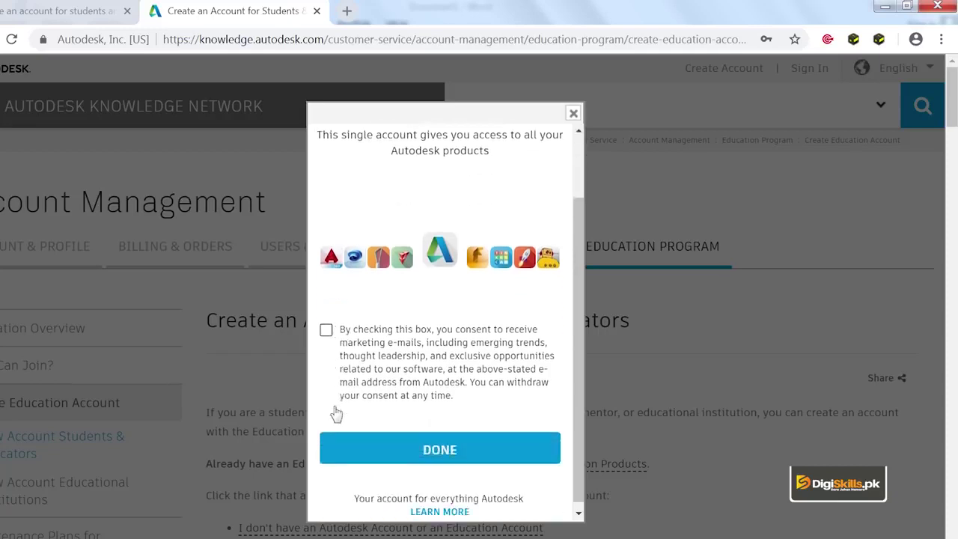
left_click(326, 331)
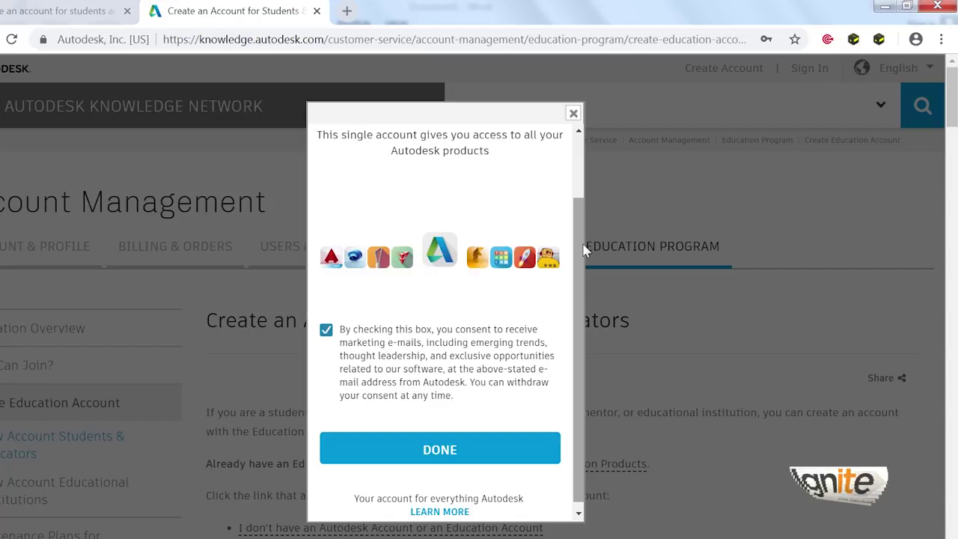
scroll(575, 269, "down", 1)
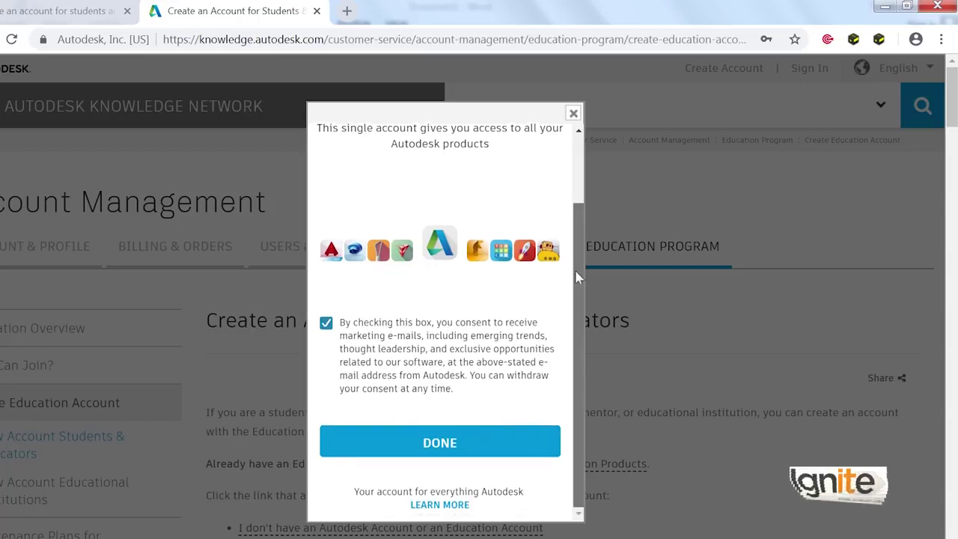
left_click(475, 445)
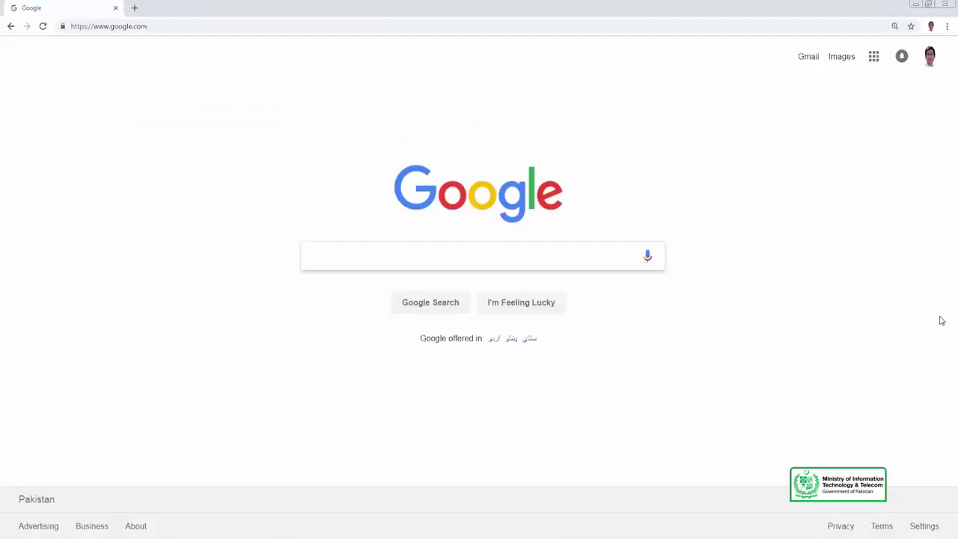
Step: Search Google for 'free download Autocad for students and educators' and open Autodesk's free software page
type("free download Autoc")
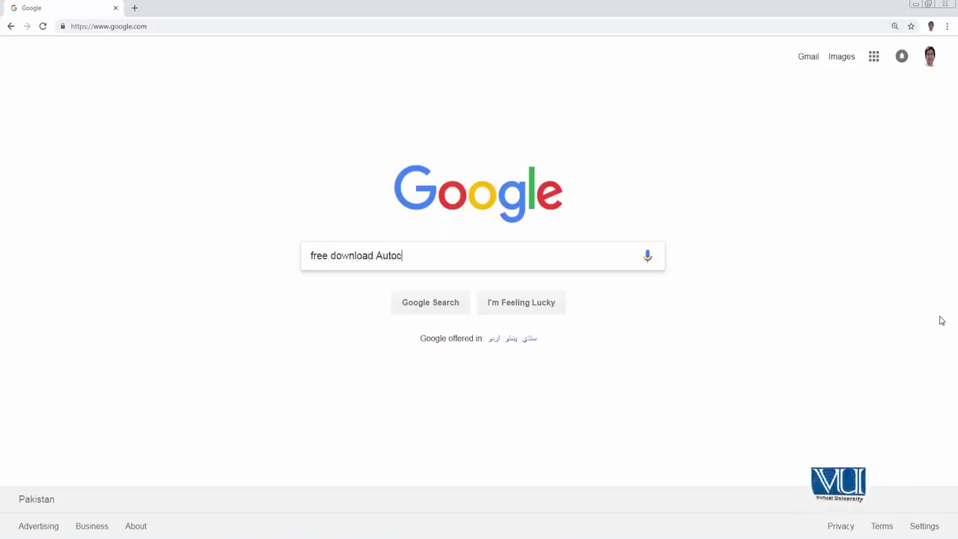
type("ad for students and educators")
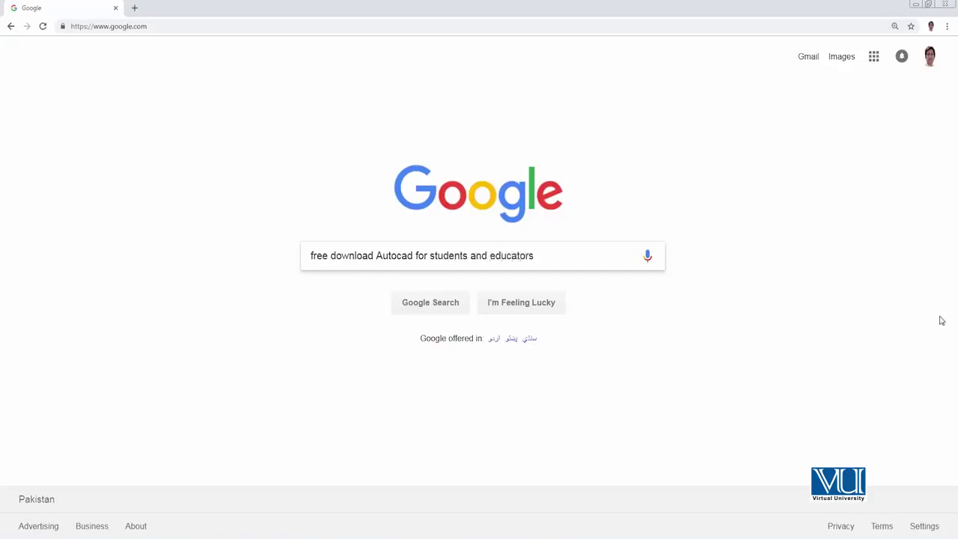
key("Return")
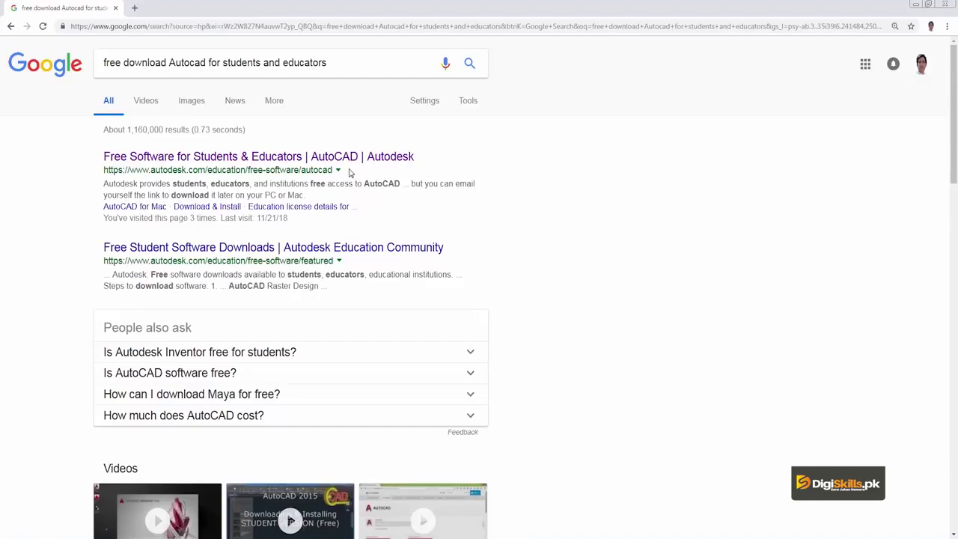
left_click(255, 159)
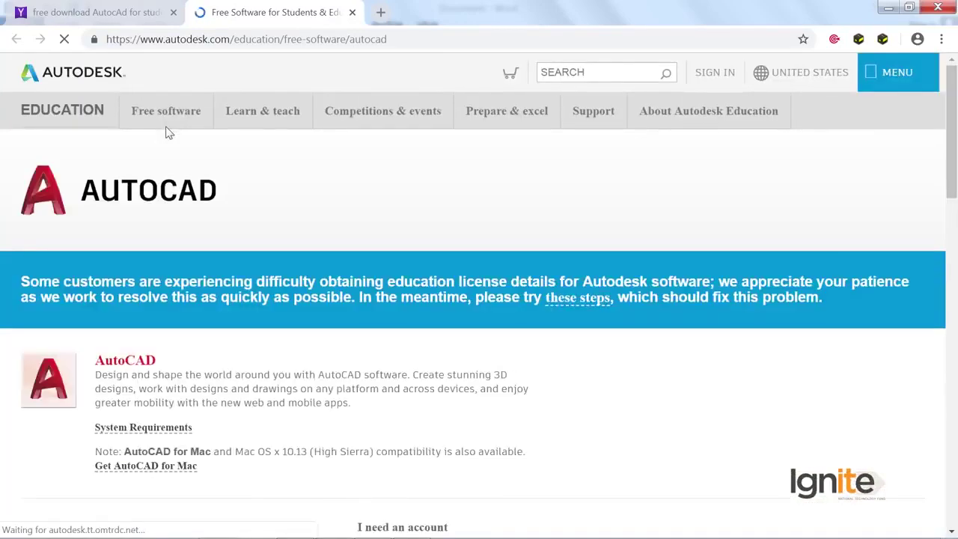
Step: Scroll the AutoCAD education page and choose SIGN IN under 'I have an account'
scroll(177, 258, "down", 3)
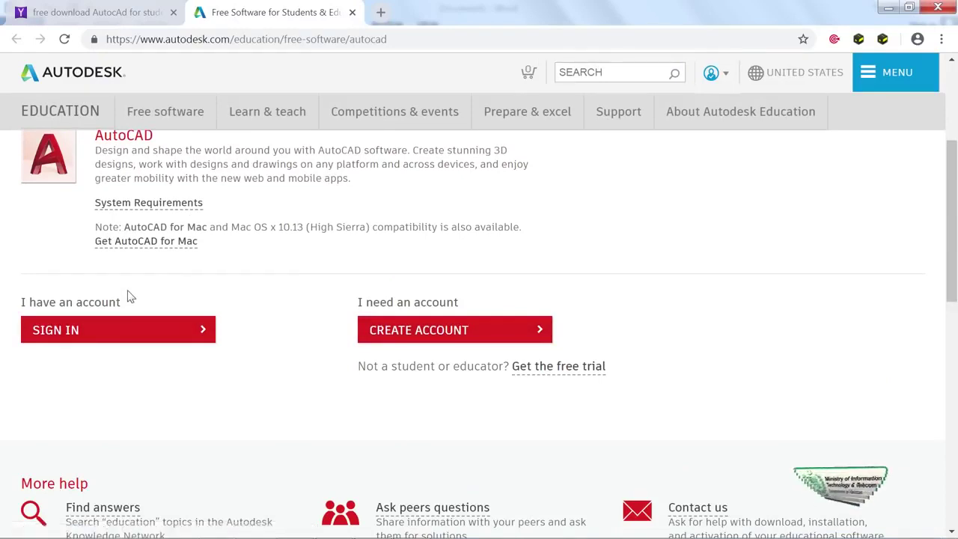
scroll(125, 295, "up", 3)
scroll(125, 292, "down", 1)
scroll(125, 292, "down", 2)
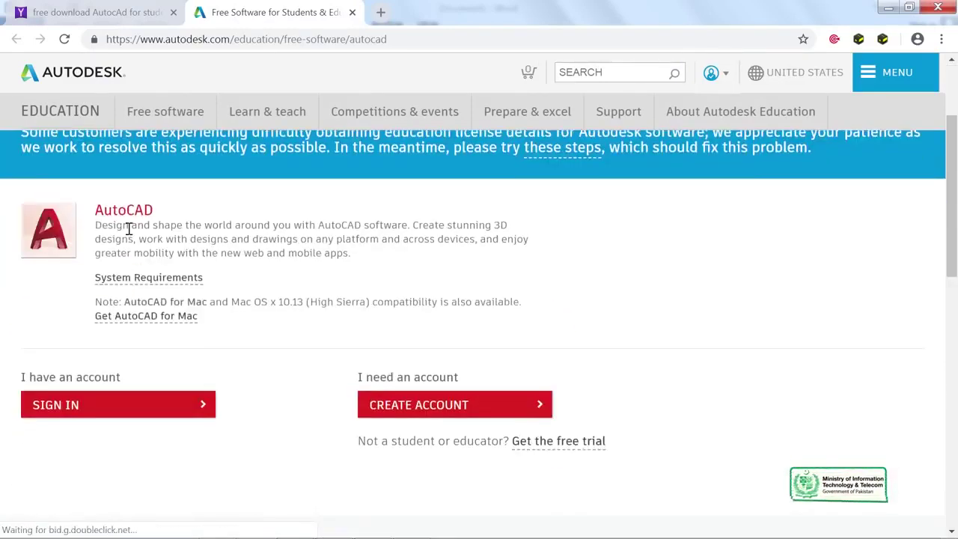
left_click(134, 409)
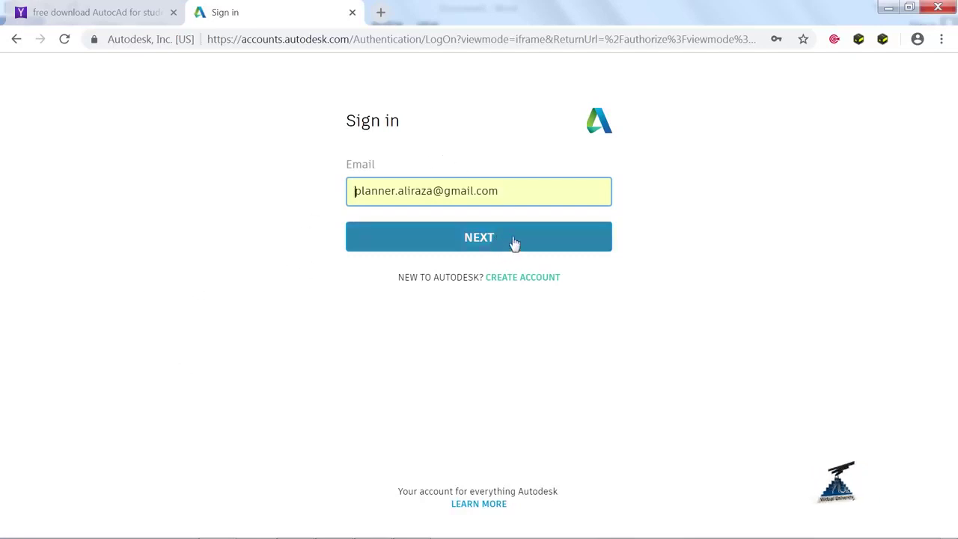
Step: Sign in to the new account with Stay signed in ticked and request the verification email
left_click(482, 244)
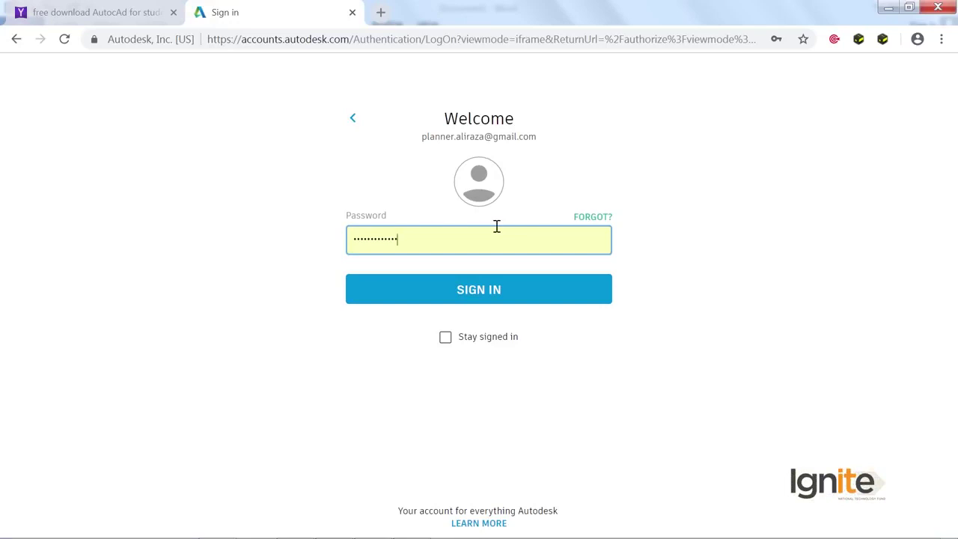
left_click(467, 345)
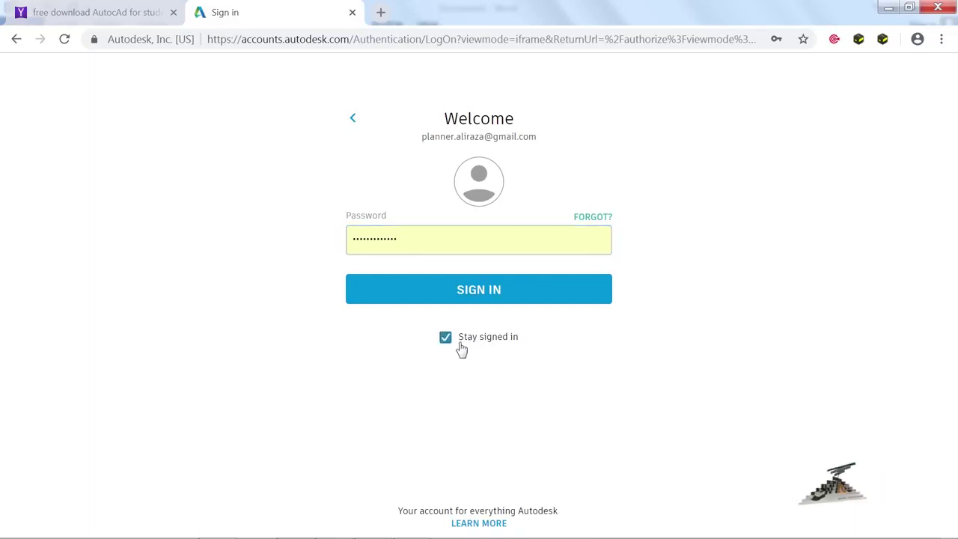
left_click(499, 299)
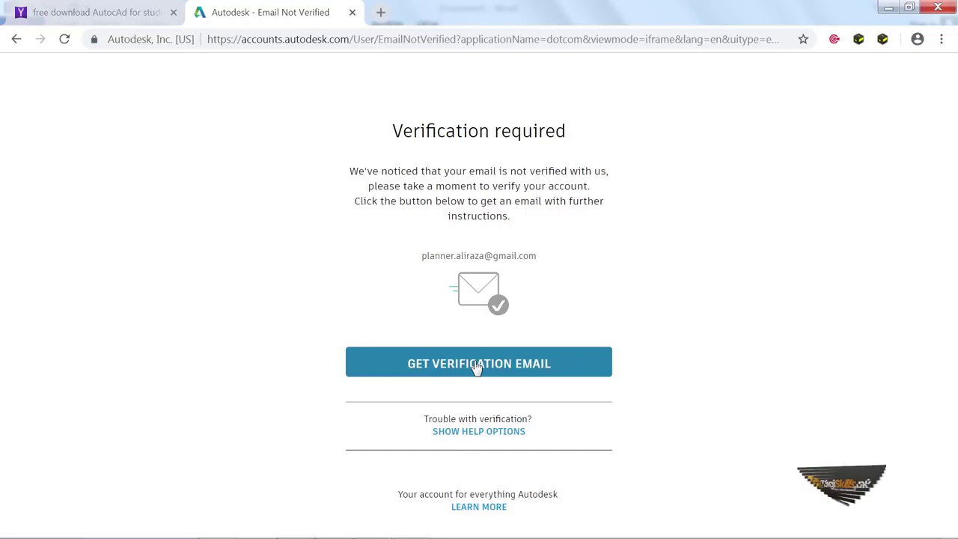
left_click(476, 365)
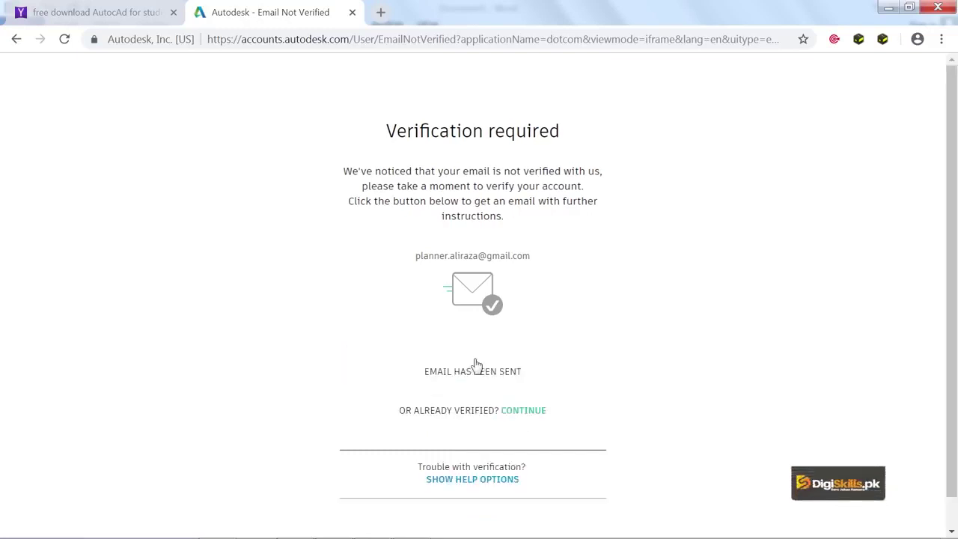
left_click(379, 15)
Step: Load gmail.com in the new tab and sign in with the account's email address
type("gmail.com")
key("Return")
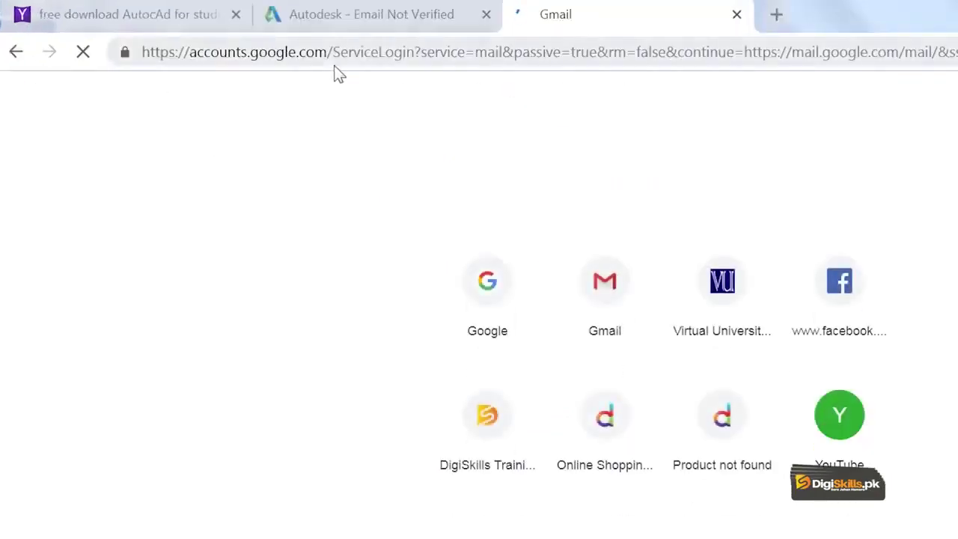
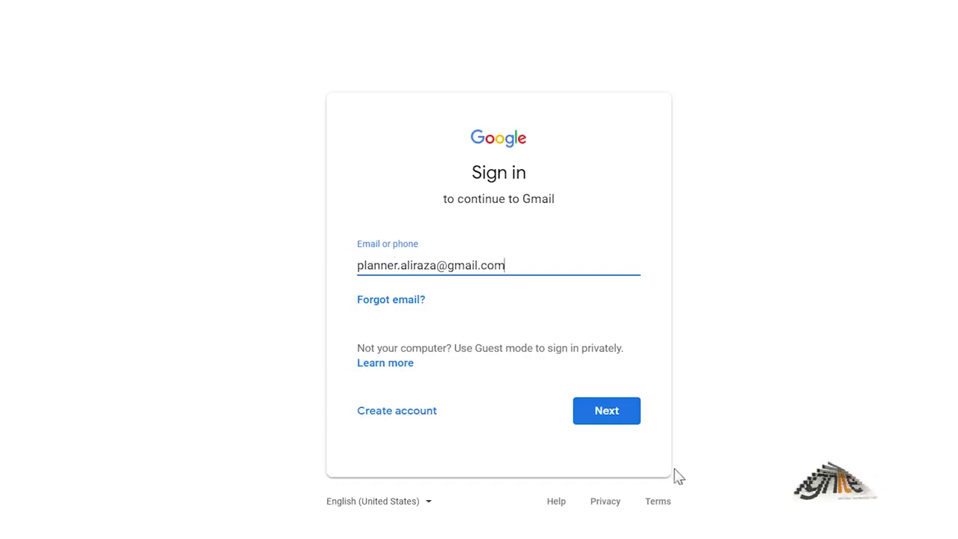
left_click(619, 424)
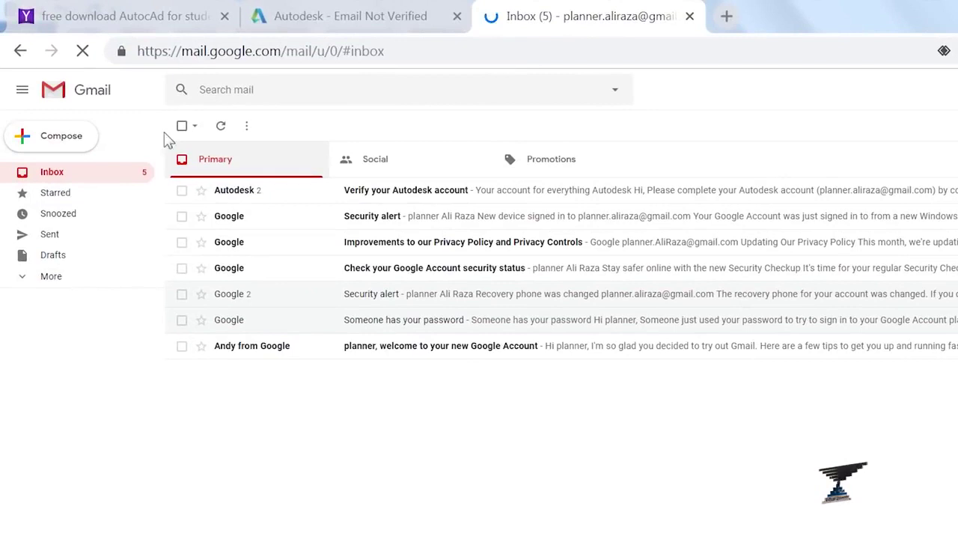
Step: Open the 'Verify your Autodesk account' email and follow its VERIFY EMAIL link
left_click(51, 279)
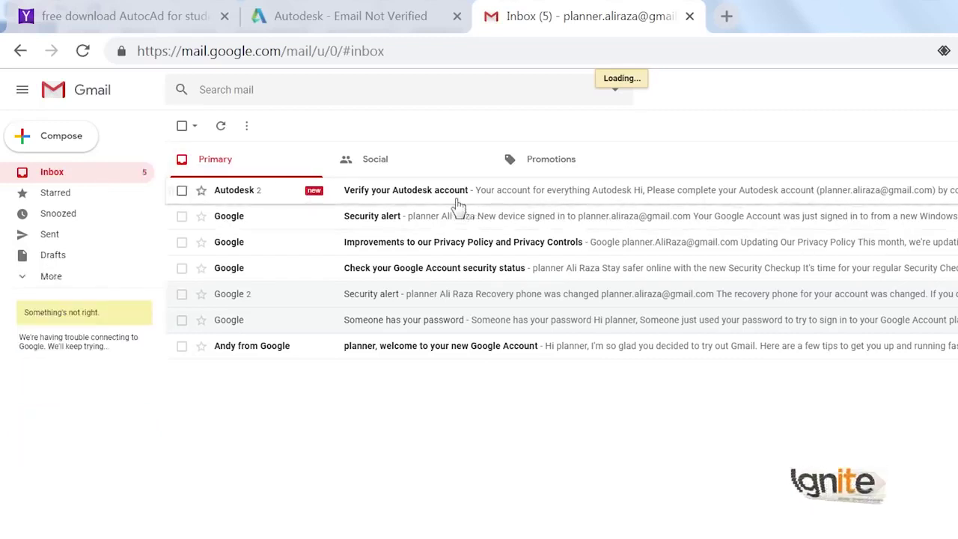
left_click(460, 197)
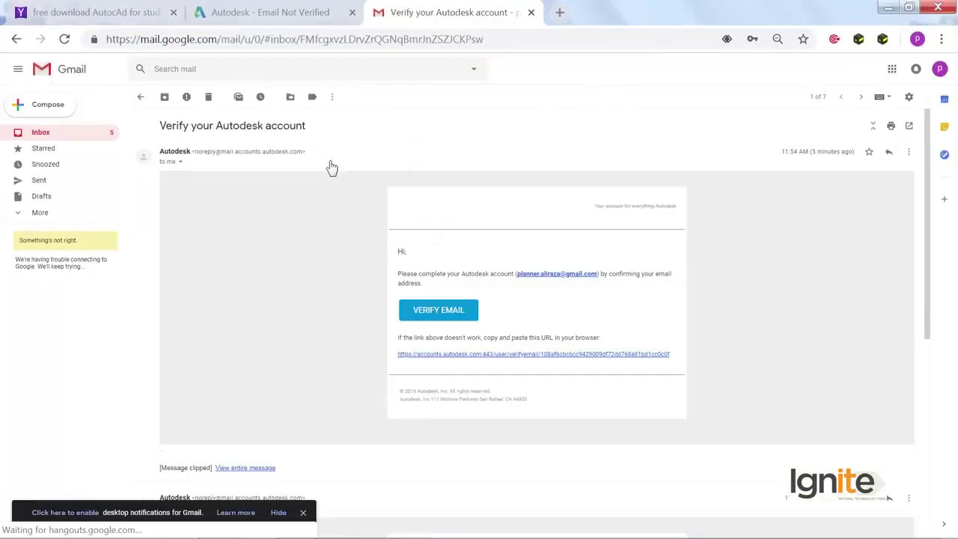
left_click(439, 320)
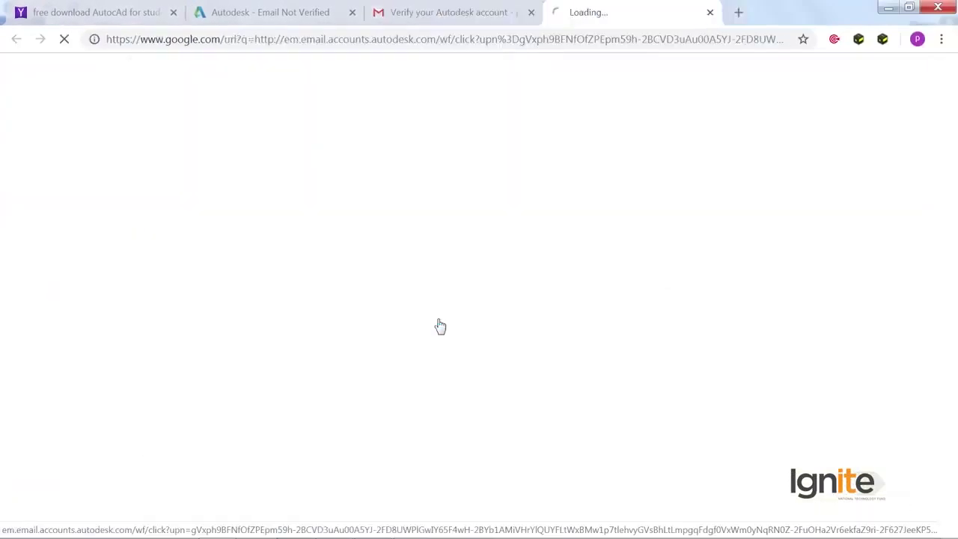